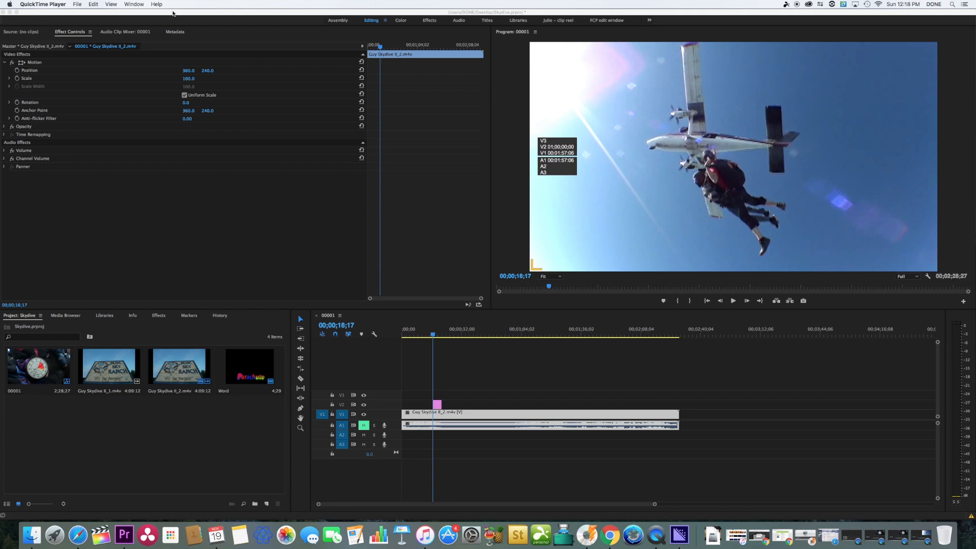
Create a new default still title named "Slate" with the offered 720 x 480 video settings.
click(84, 9)
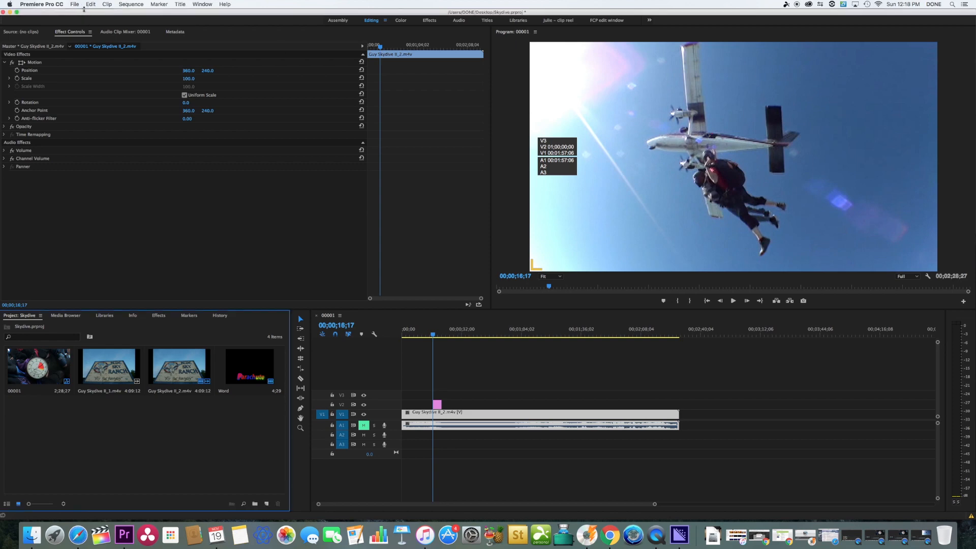
click(77, 5)
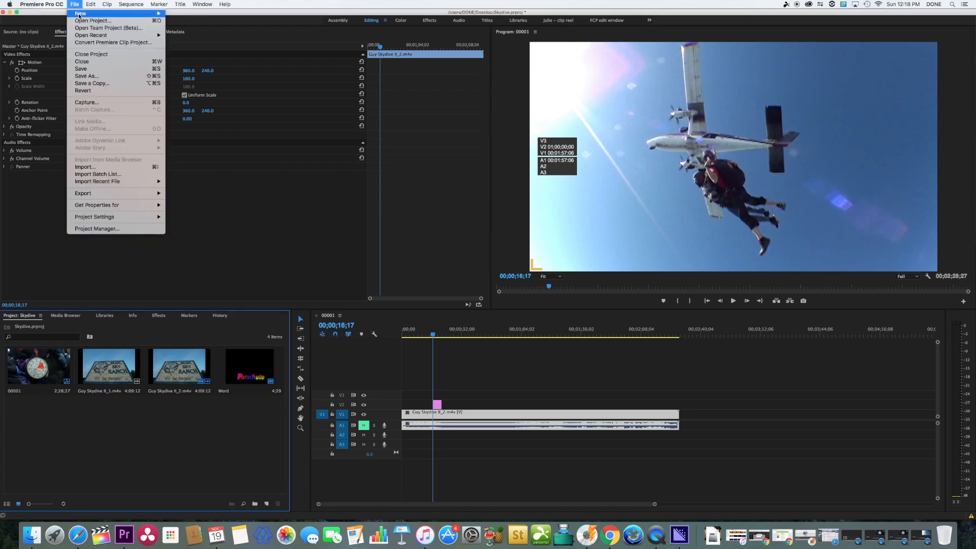
mouse_move(84, 13)
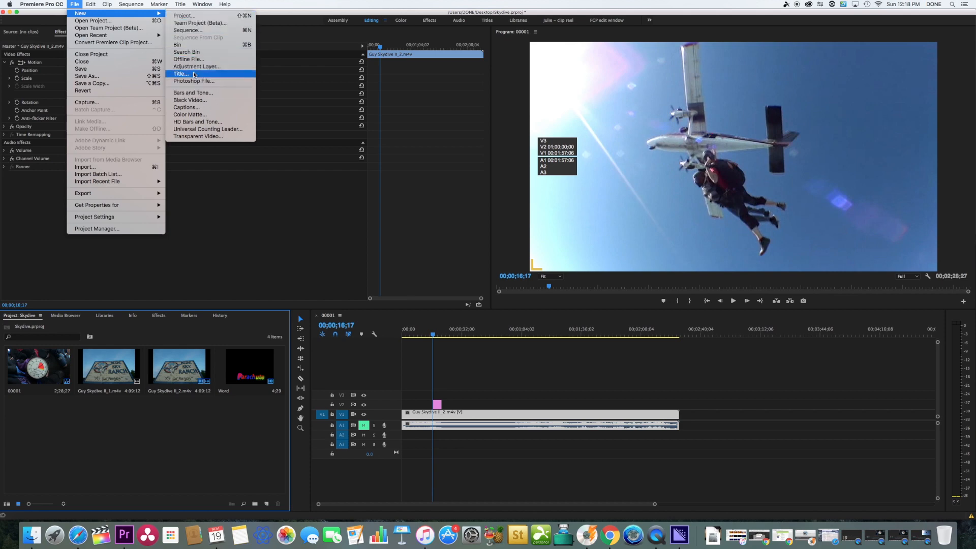
mouse_move(180, 4)
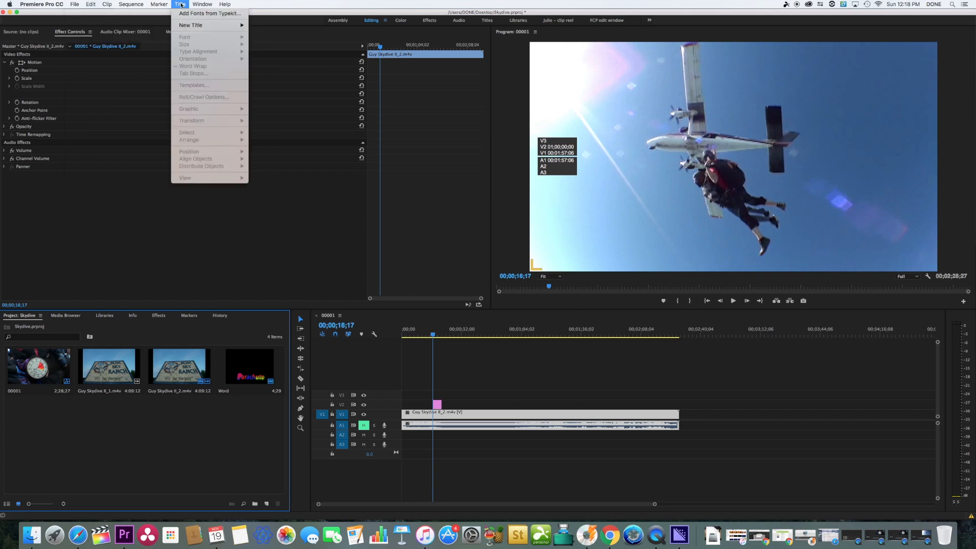
mouse_move(189, 24)
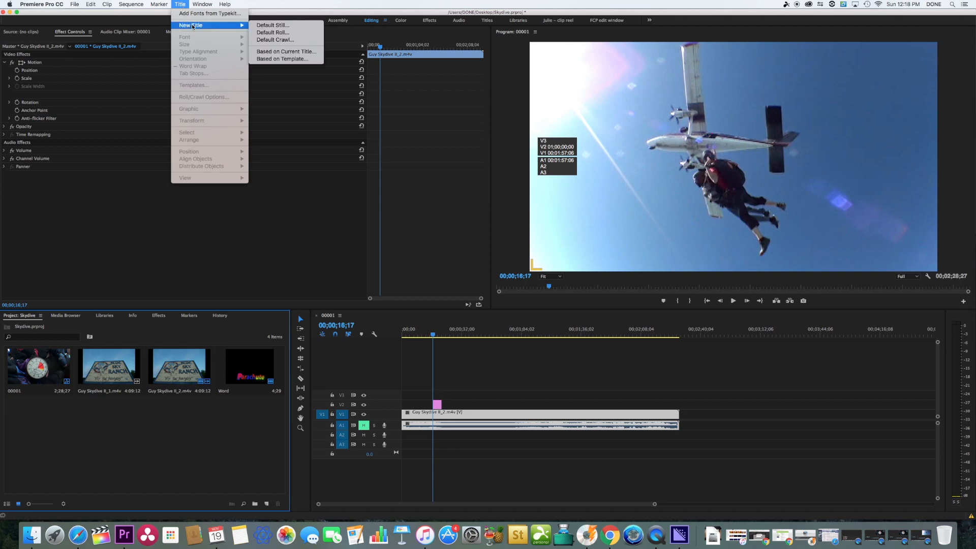
click(292, 26)
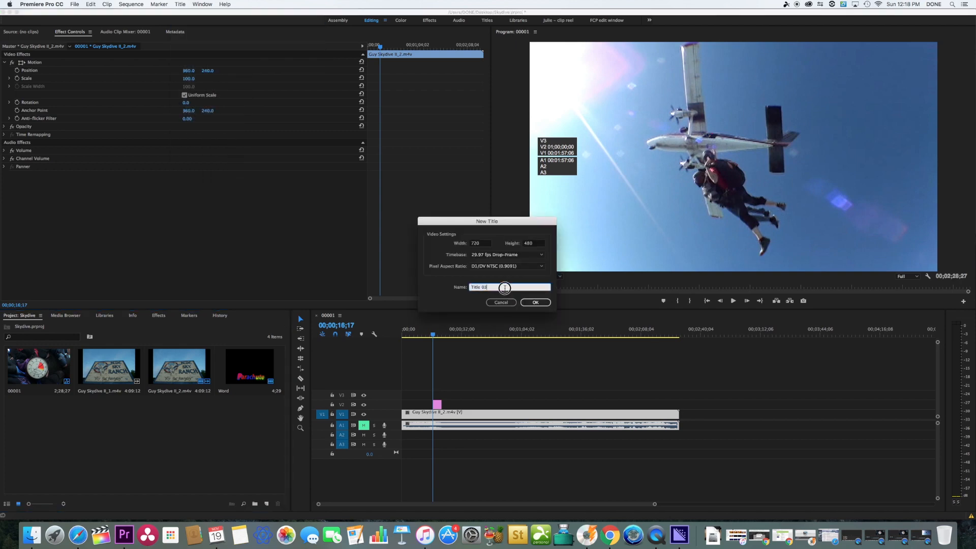
text(Slate)
key(Return)
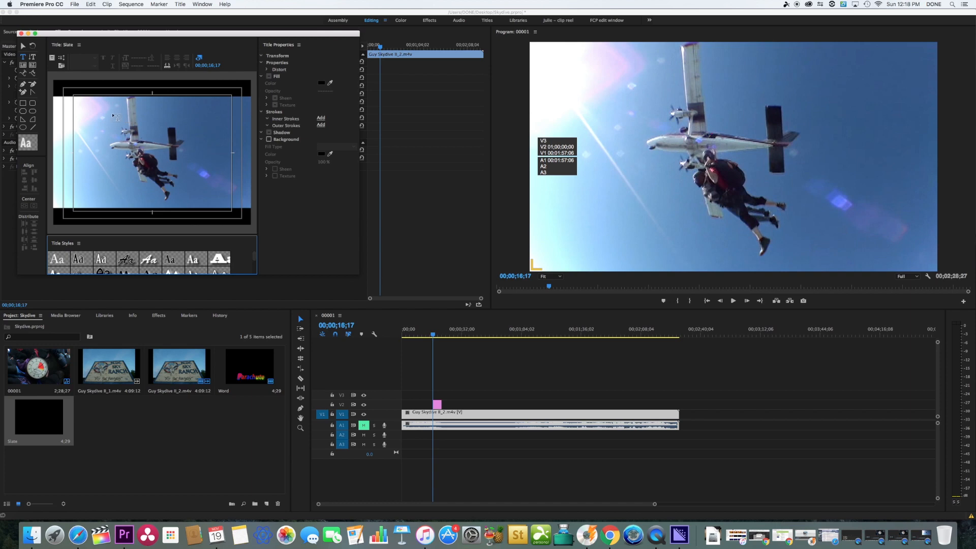
Draw a text box filling the title-safe area and enter "Your Name" followed by "Project Name" on a new line.
drag(74, 97, 231, 208)
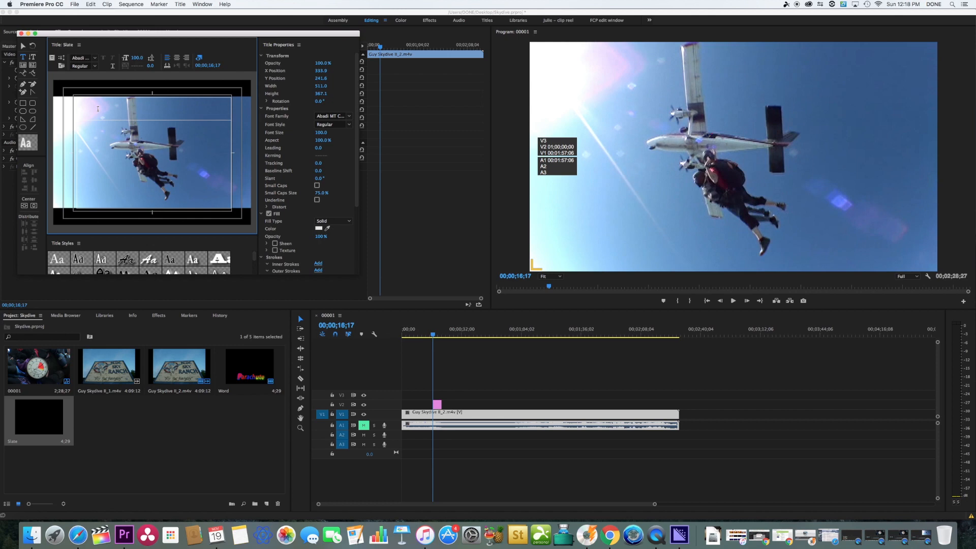
text(Your Nam)
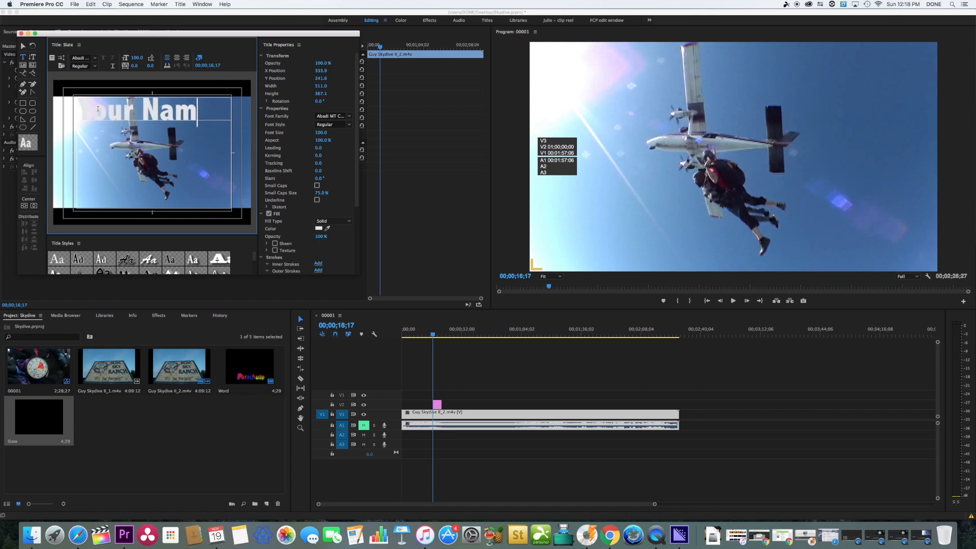
text(e)
key(Return)
text(Projec)
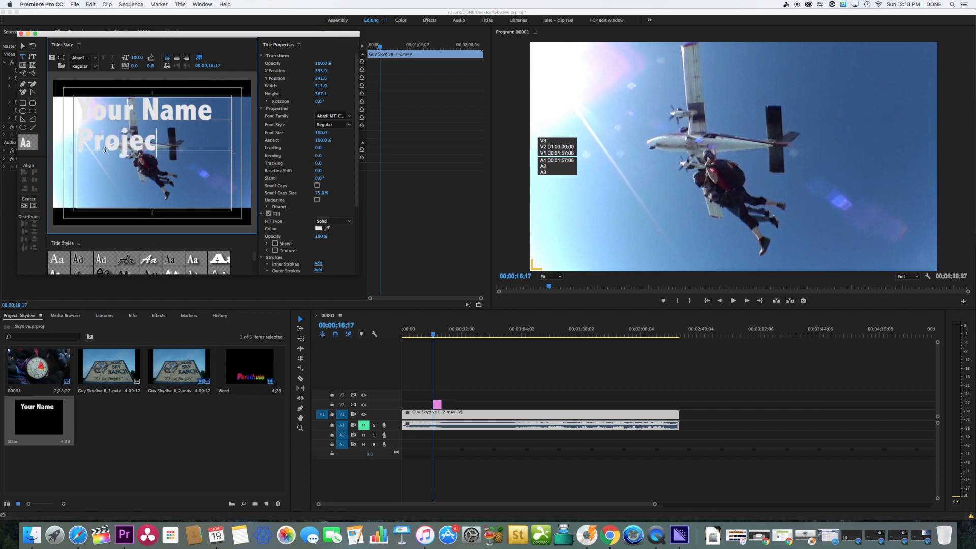
text(t Name)
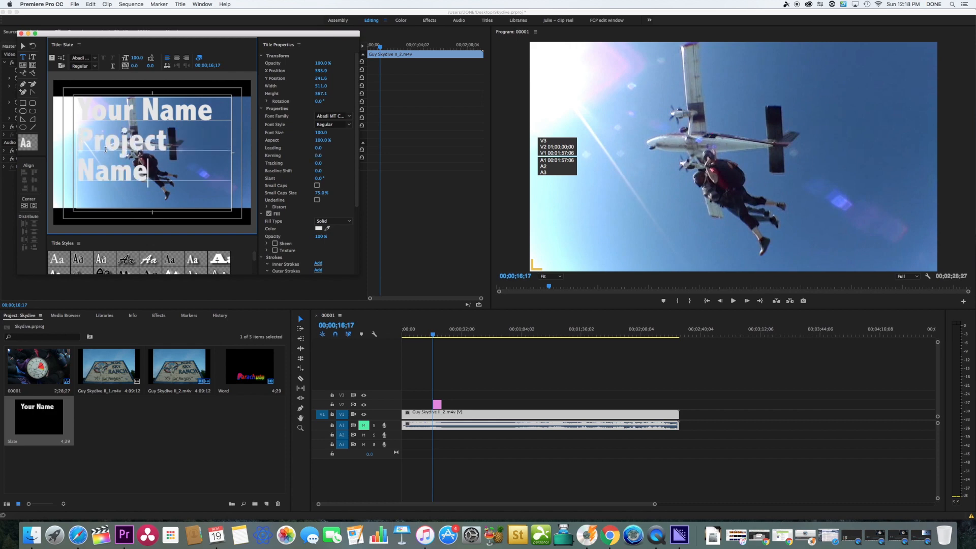
Set the "Project Name" text to font size 83, add a "Due Date" line below it, and close the title editor.
drag(148, 177, 76, 139)
drag(136, 58, 128, 58)
click(215, 142)
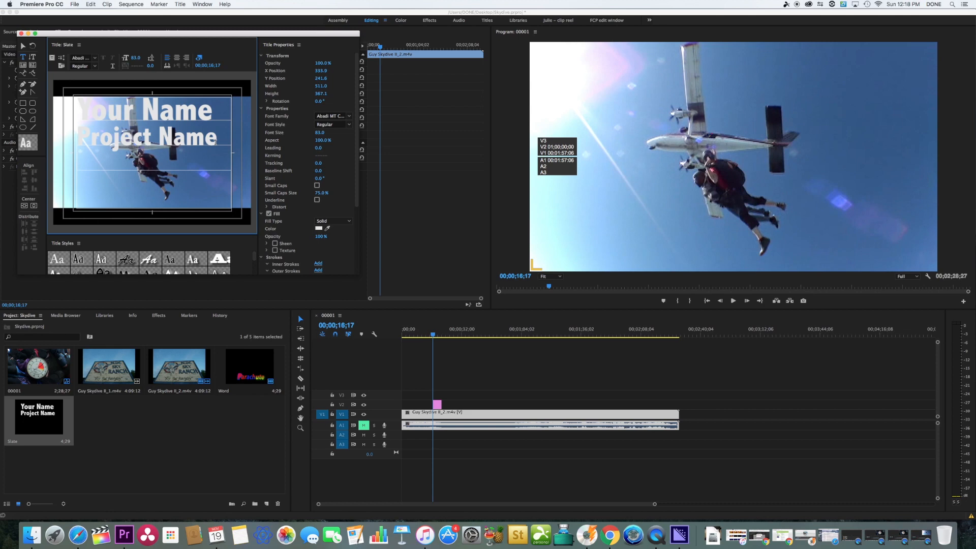
key(Return)
text(Due)
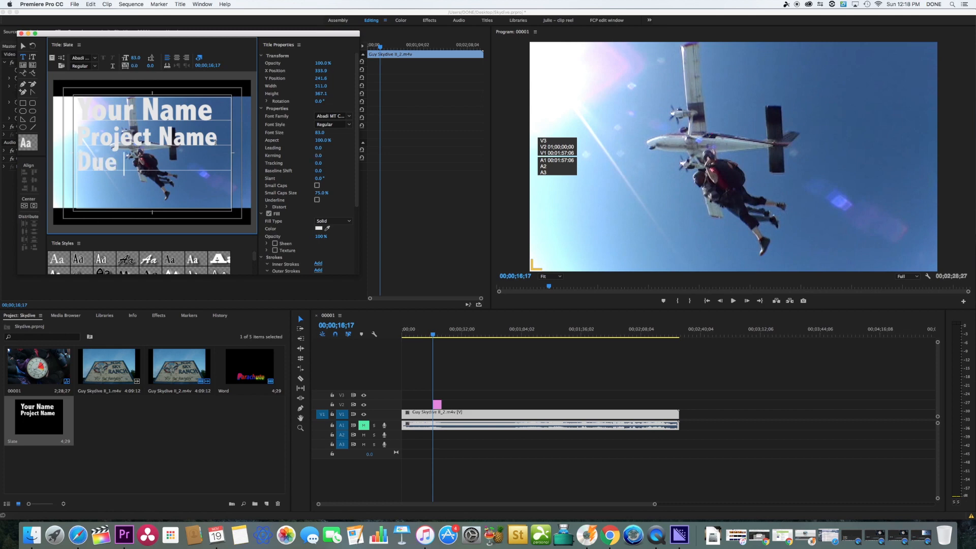
text( Date)
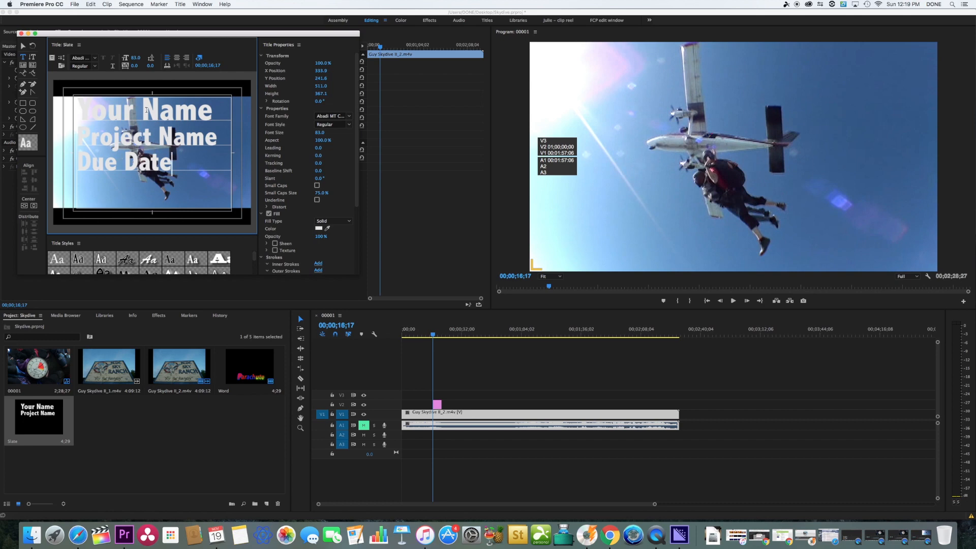
click(22, 33)
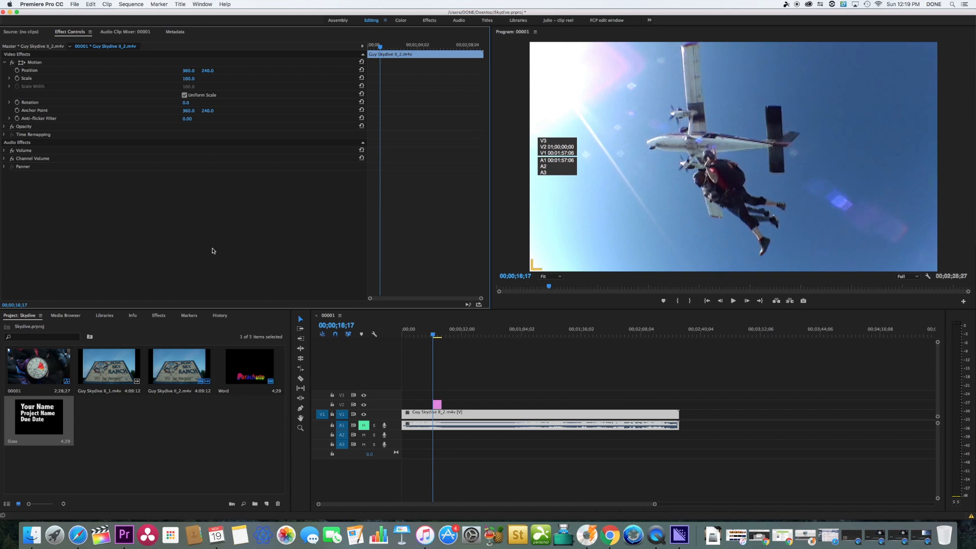
Create a Universal Counting Leader with 720 x 480 video at 29.97 fps, 48000 Hz audio and the default leader setup.
click(74, 5)
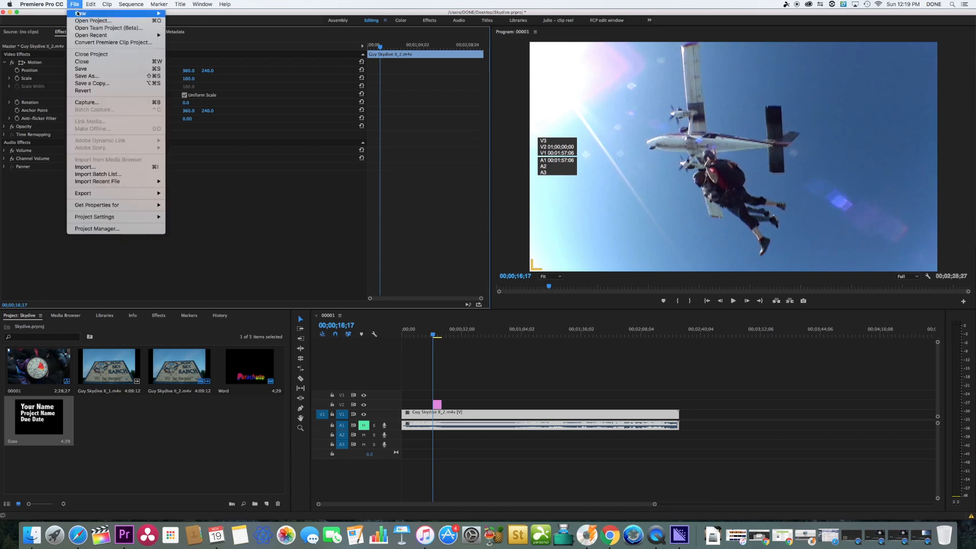
mouse_move(82, 13)
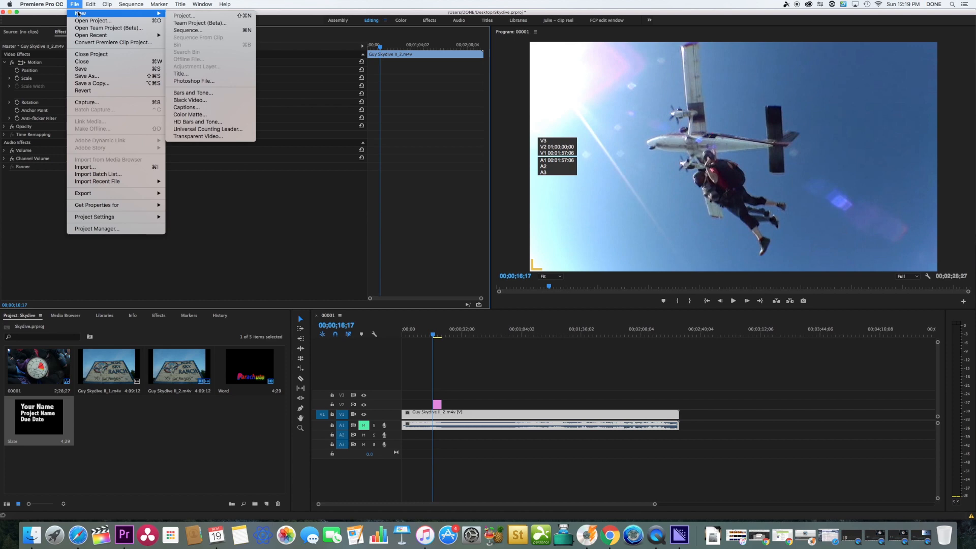
click(208, 130)
click(536, 309)
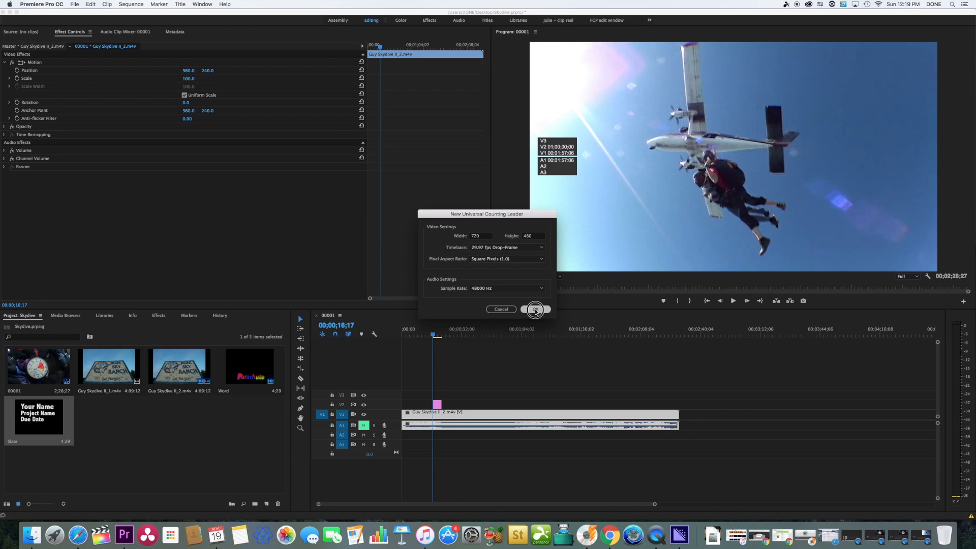
click(570, 344)
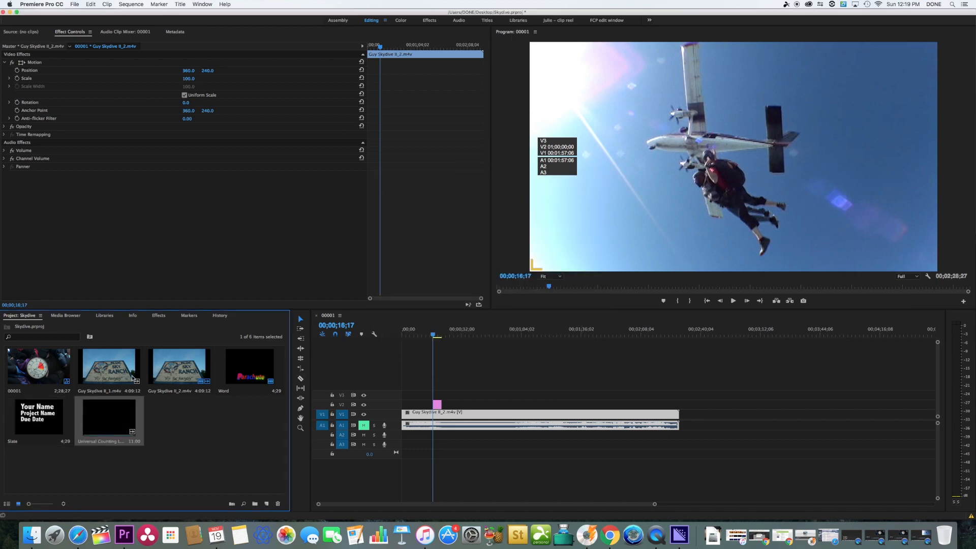
Create a Black Video item at 720 x 480, 29.97 fps Drop-Frame, with square pixels.
click(75, 5)
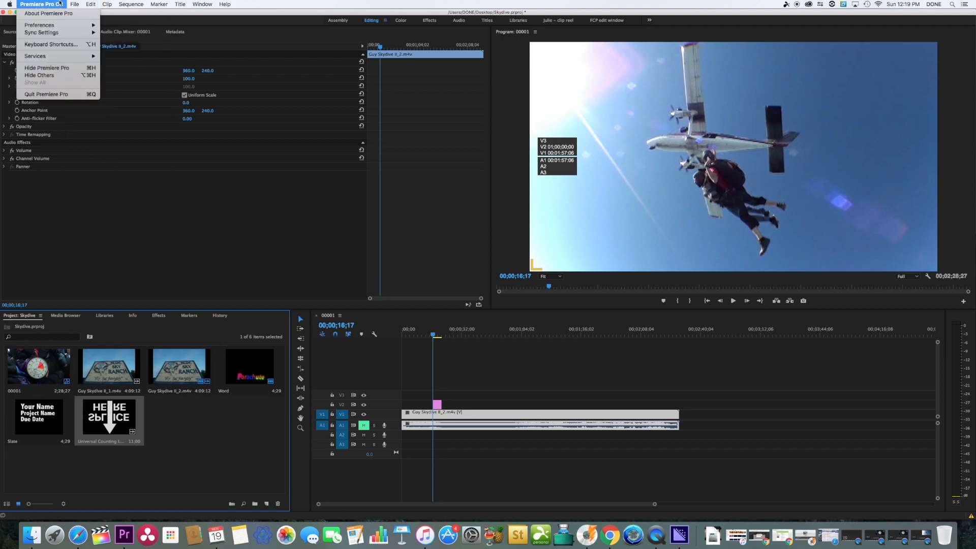
mouse_move(85, 17)
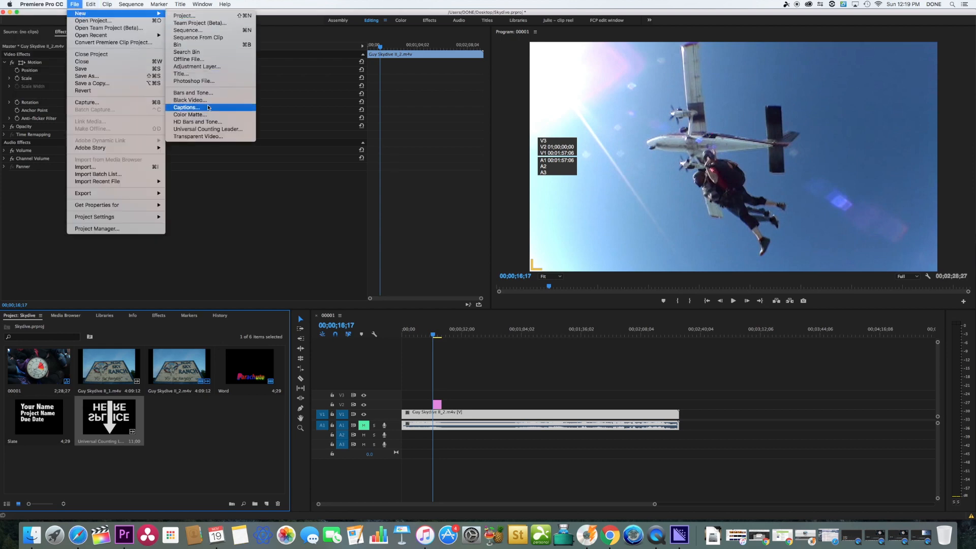
click(206, 137)
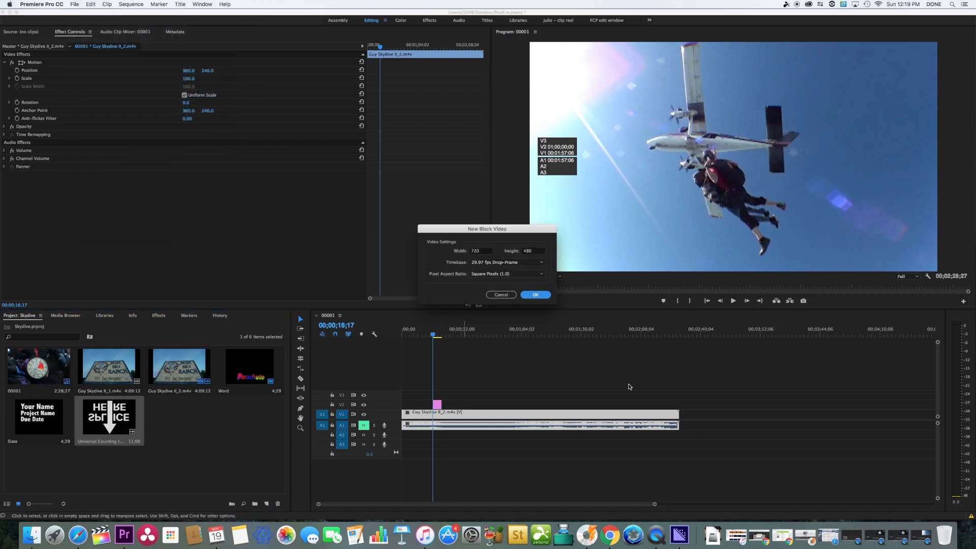
click(543, 296)
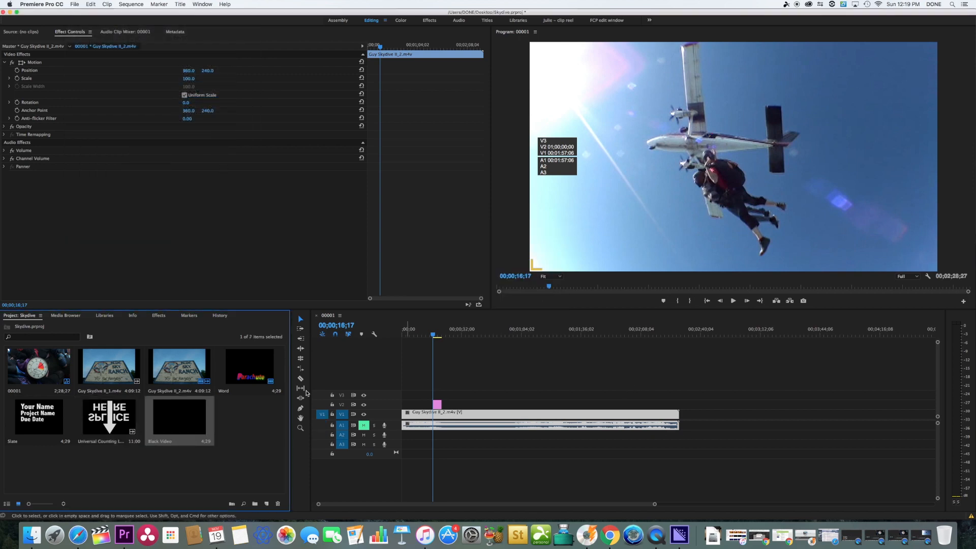
Select all clips in the sequence and shift them together about 73 seconds later, leaving room at the start.
drag(723, 391, 389, 452)
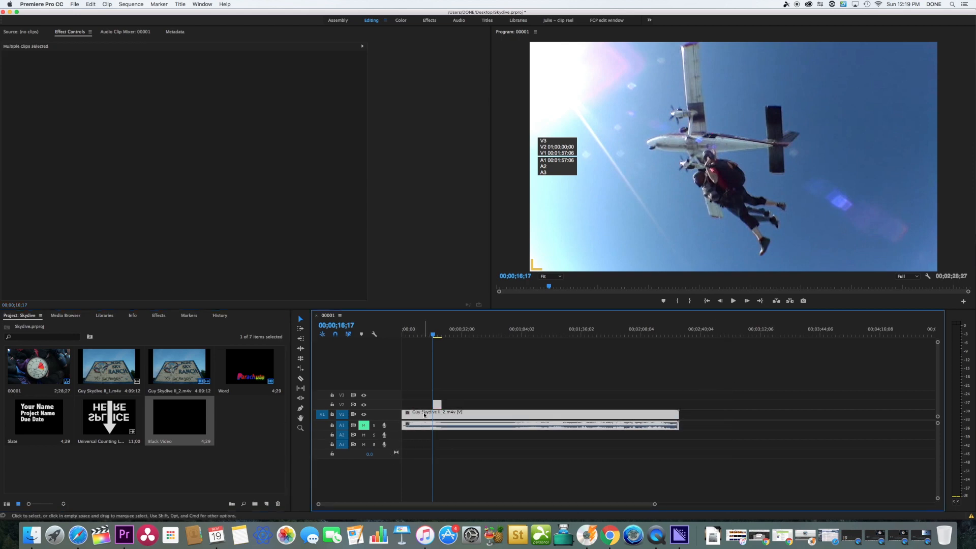
click(693, 394)
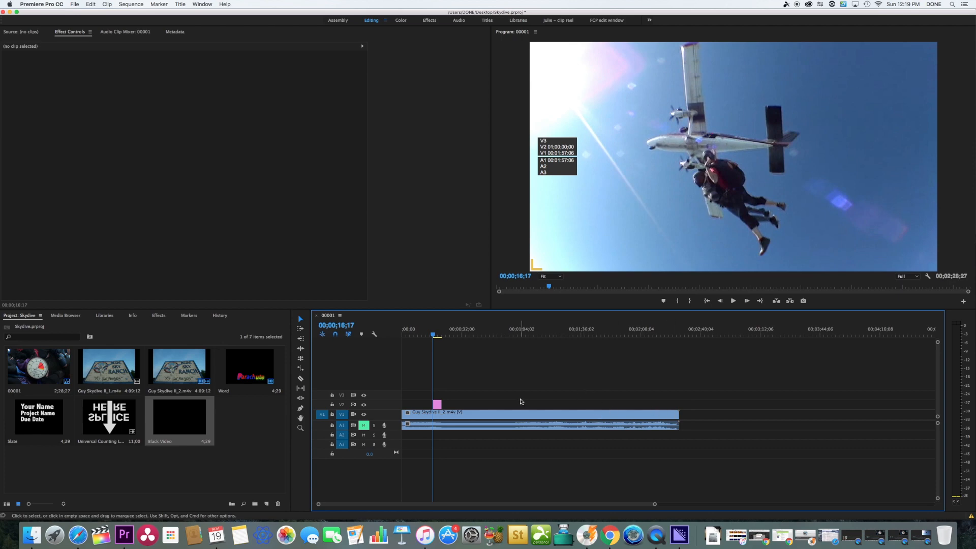
click(503, 417)
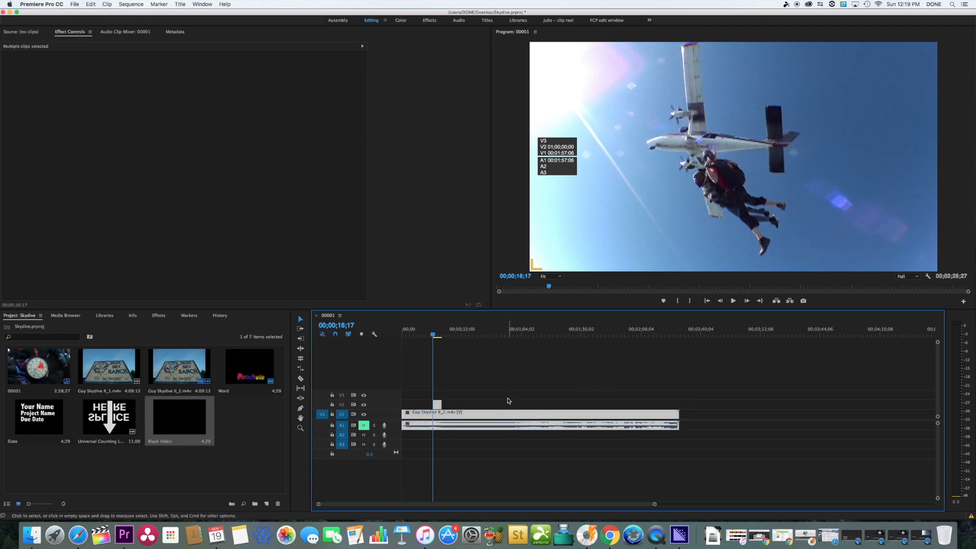
drag(464, 417, 605, 411)
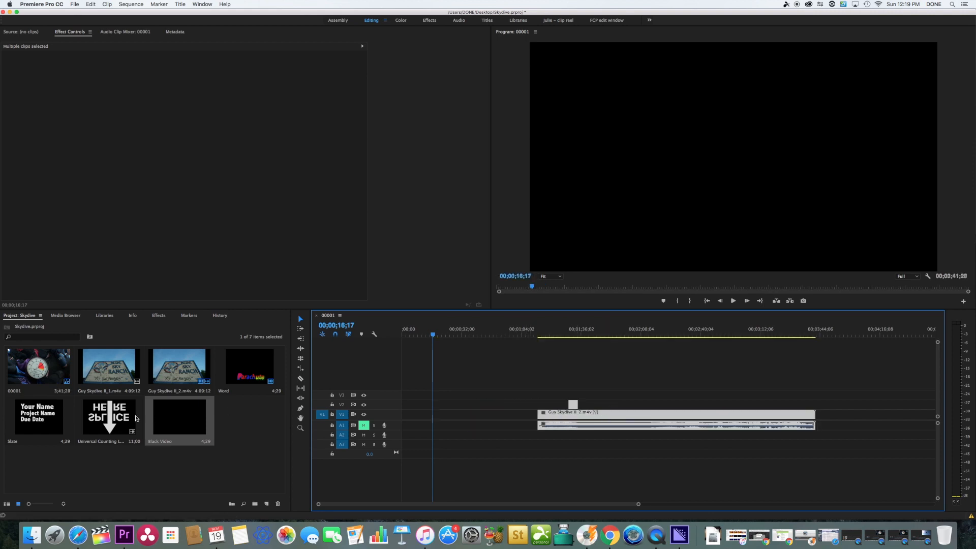
Place the Slate title at the start of track V1 and the Universal Counting Leader directly after it.
click(47, 416)
drag(47, 416, 405, 420)
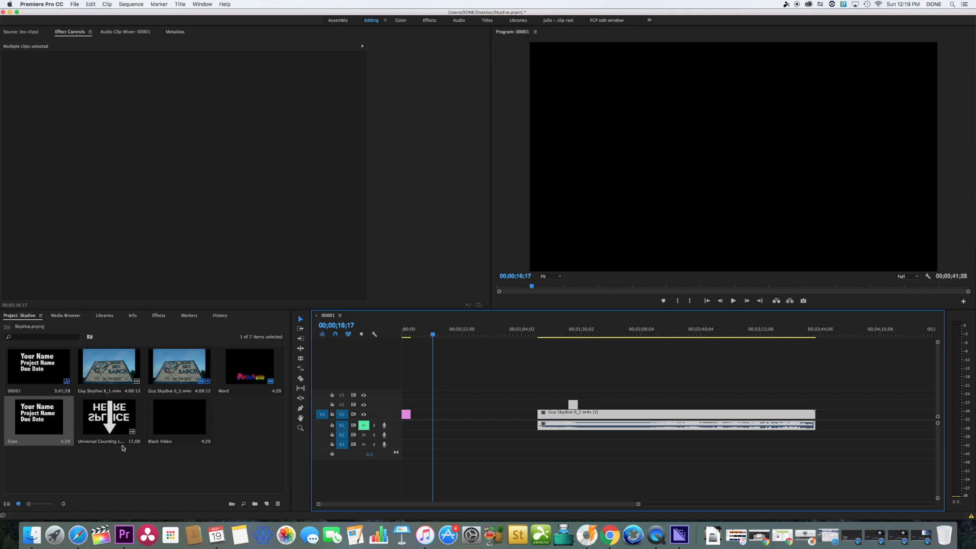
click(118, 421)
drag(119, 421, 410, 427)
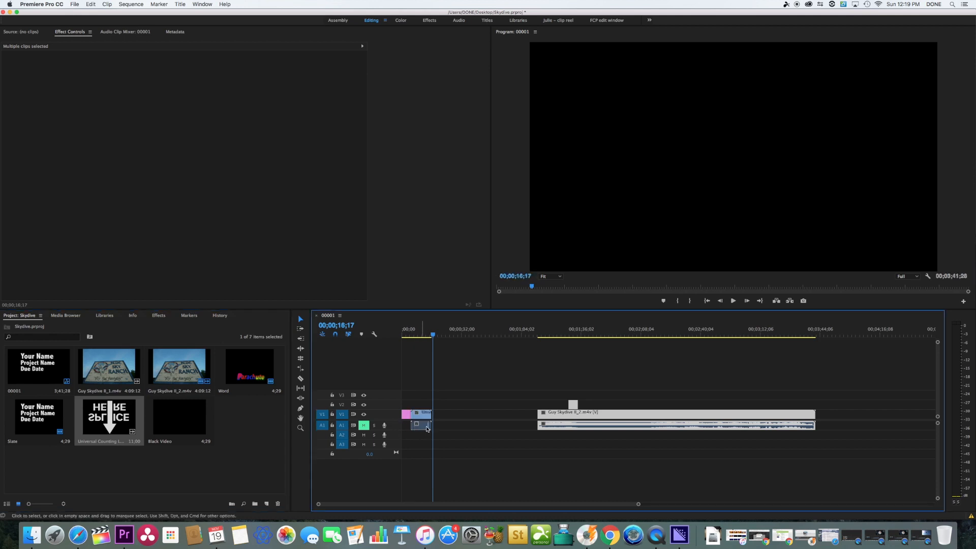
Ripple delete the gap after the counting leader and add the Black Video directly after the skydive clip on V1.
click(458, 414)
key(Delete)
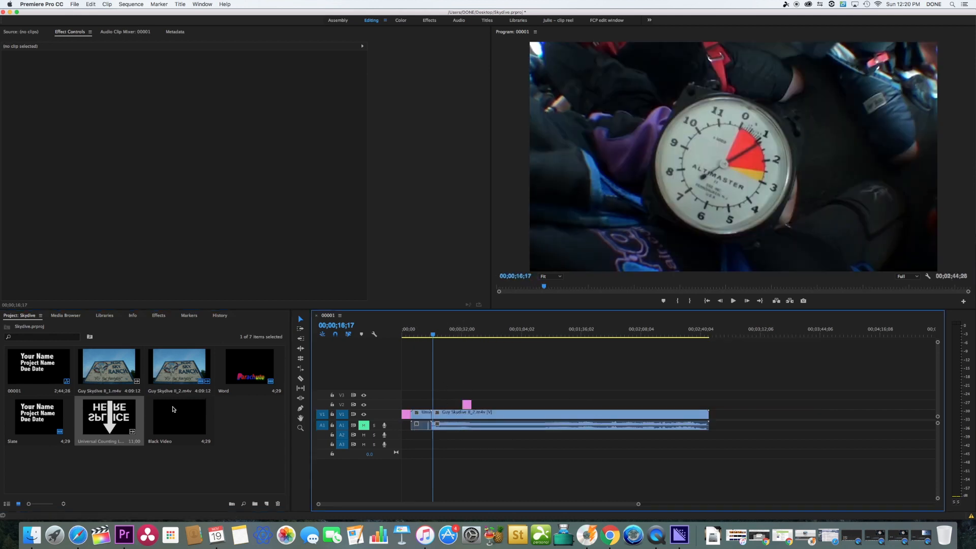
drag(174, 409, 712, 414)
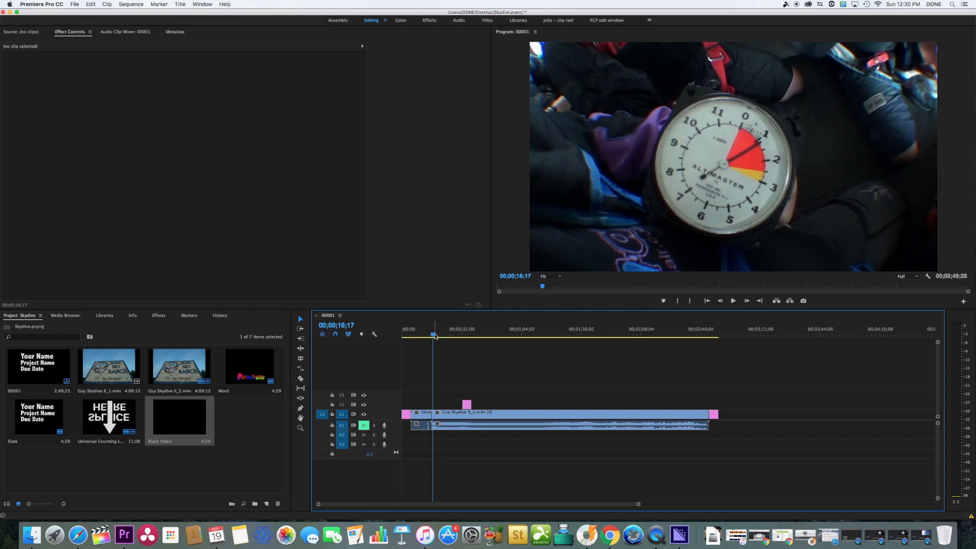
Scrub the playhead to 00;01;34;28 and open the media export settings for the sequence.
drag(433, 334, 579, 329)
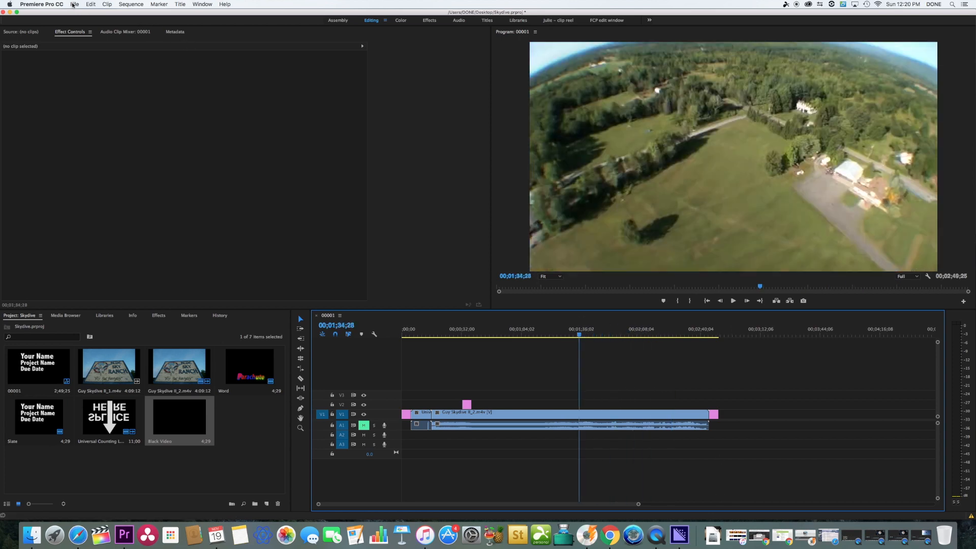
click(73, 5)
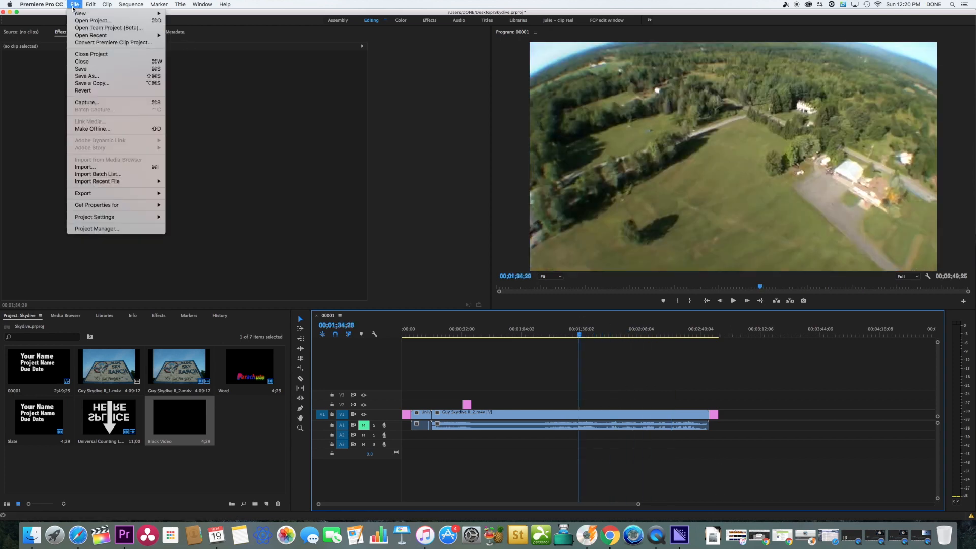
mouse_move(158, 197)
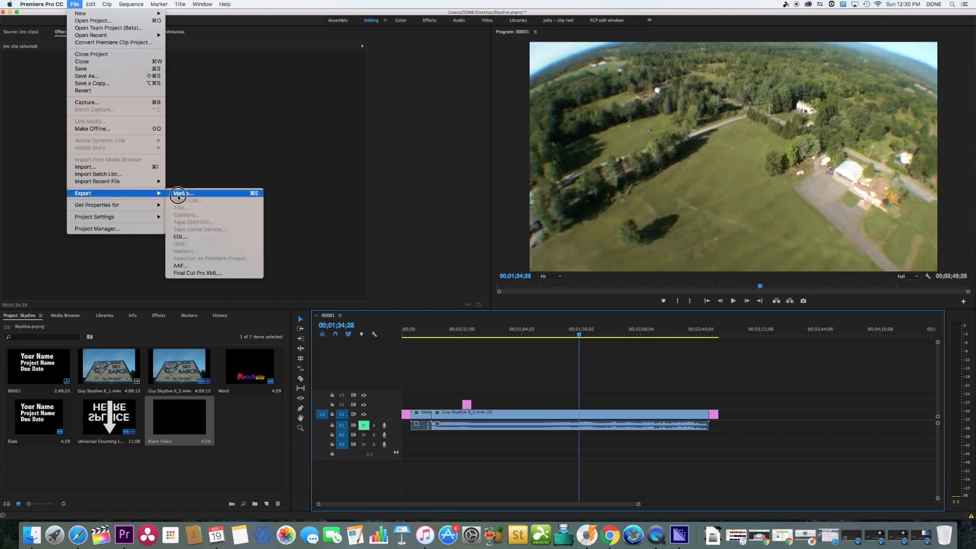
click(180, 193)
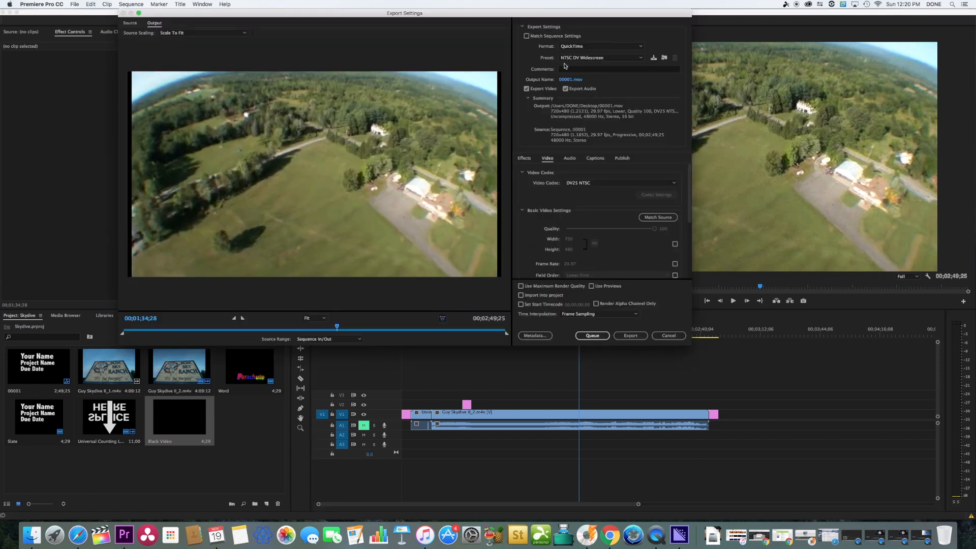
Choose QuickTime as the export format with the NTSC DV Widescreen preset.
click(594, 47)
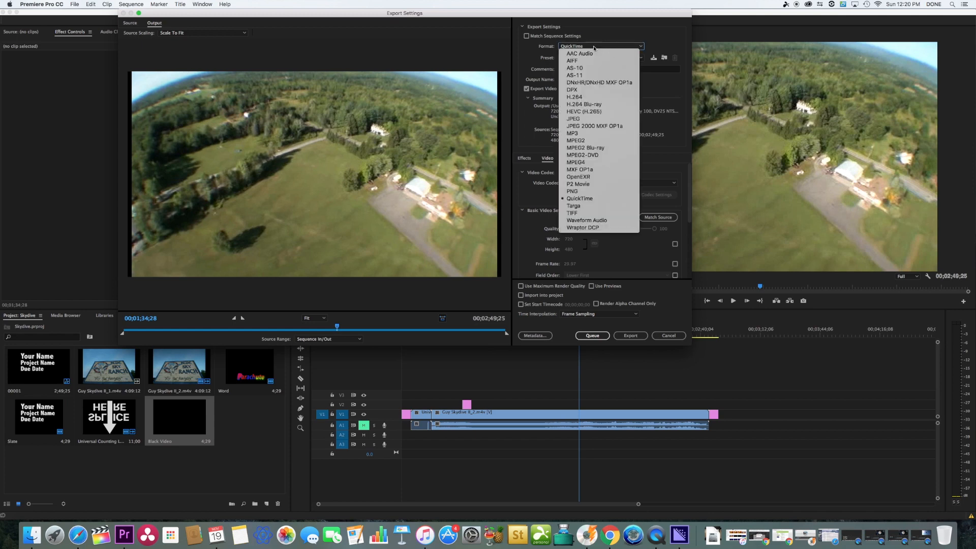
click(579, 198)
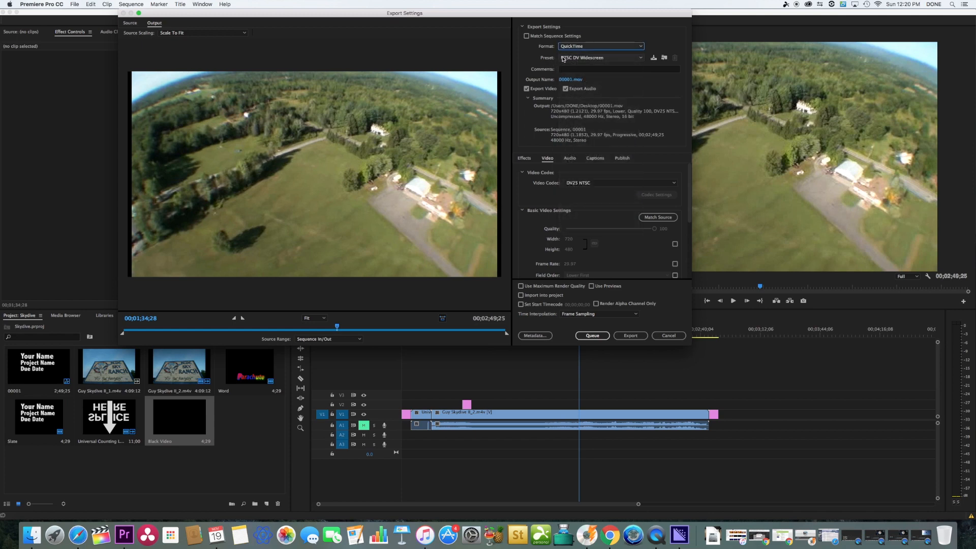
click(592, 58)
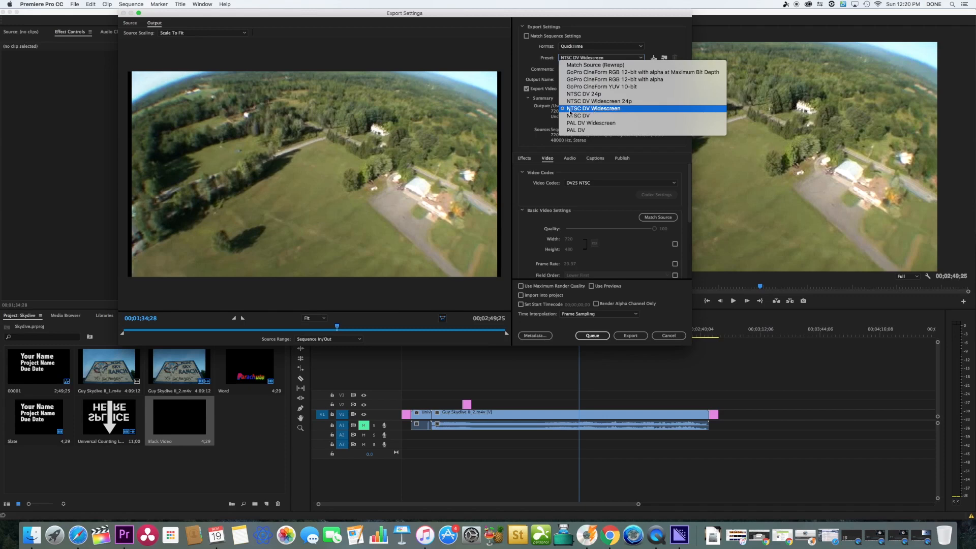
click(594, 109)
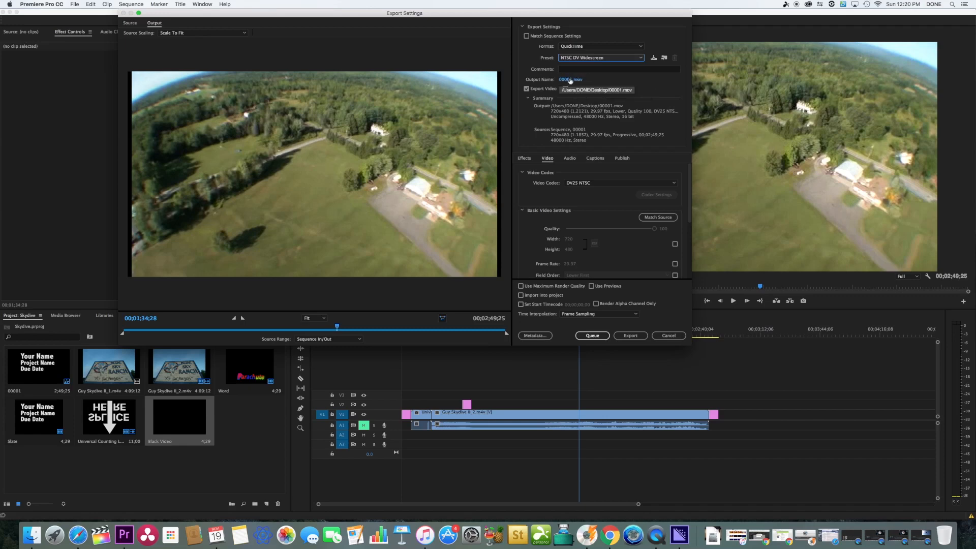
Name the output file First Premiere Project and save its location as the Desktop.
click(569, 79)
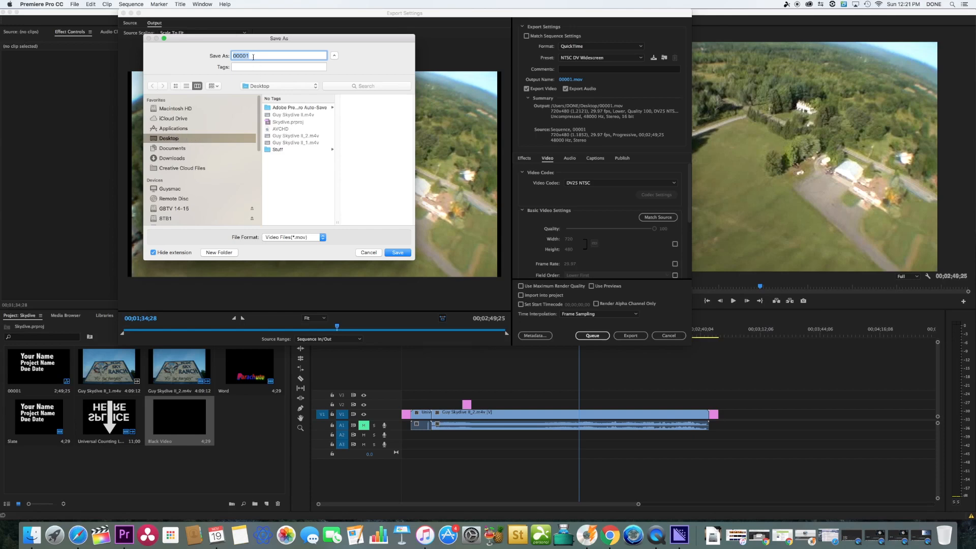
text(First Premiere Project)
click(398, 253)
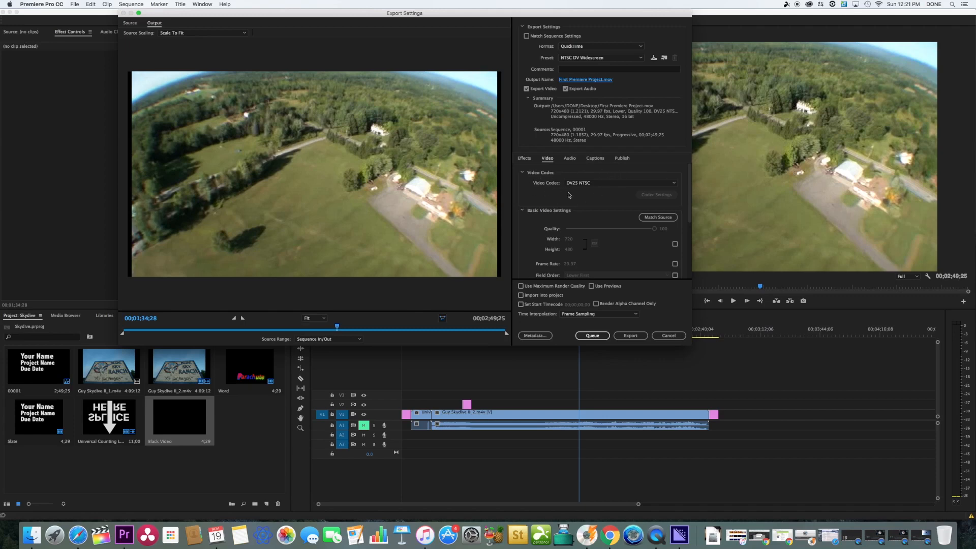
Set the video codec to H.264 and match the basic video settings to the source.
click(597, 184)
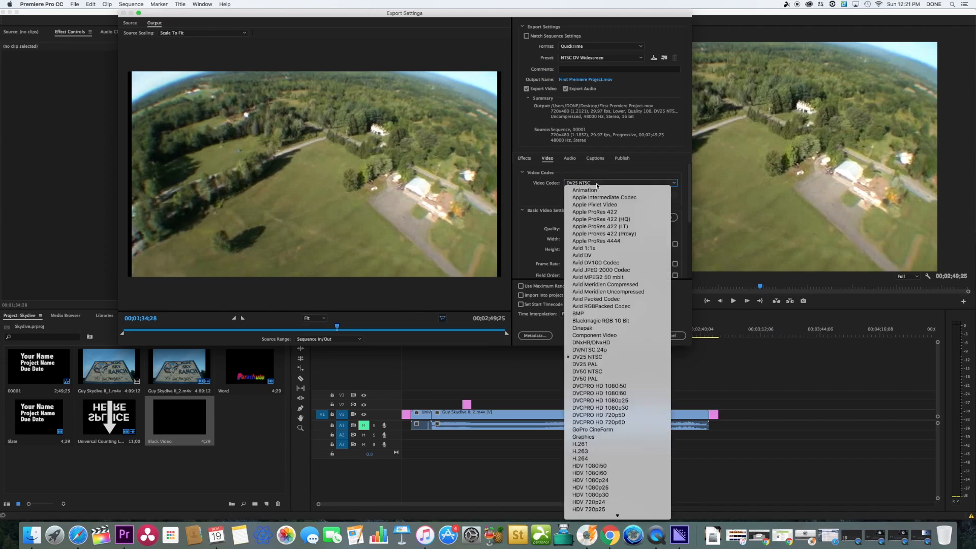
click(584, 459)
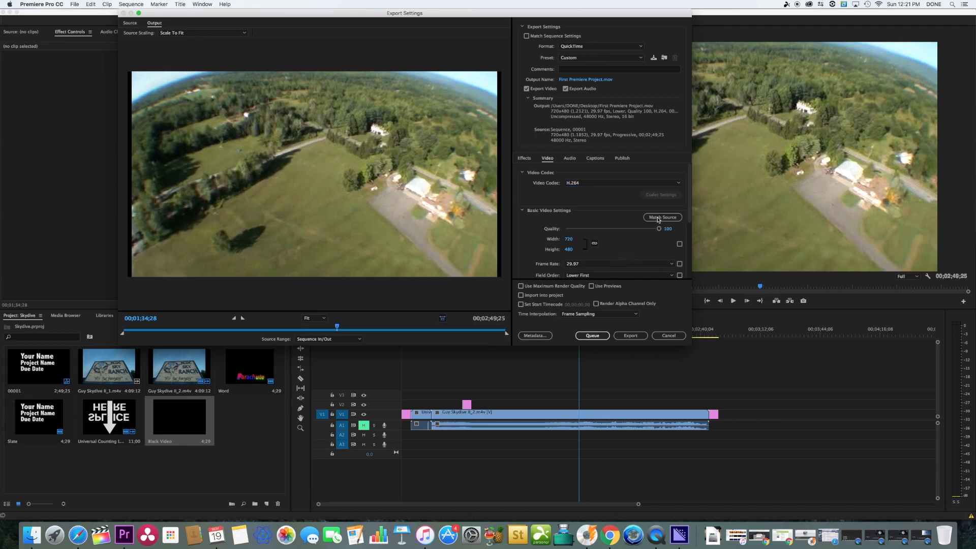
click(658, 219)
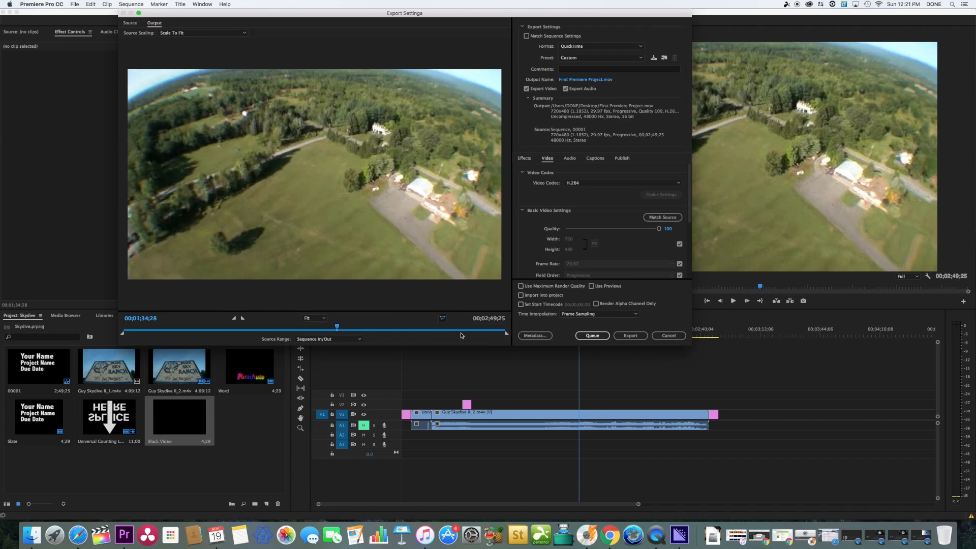
Set the source range to Entire Sequence and start the export.
click(342, 339)
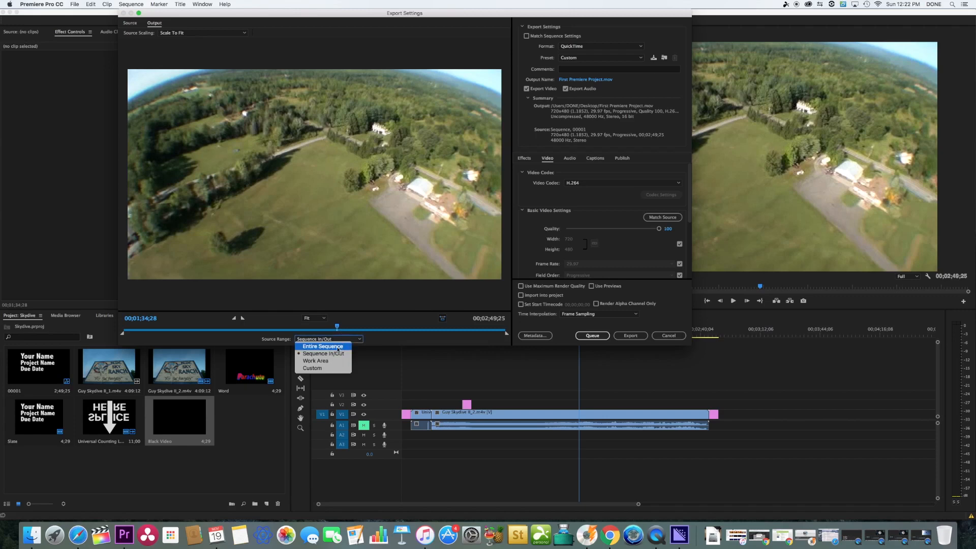
click(336, 347)
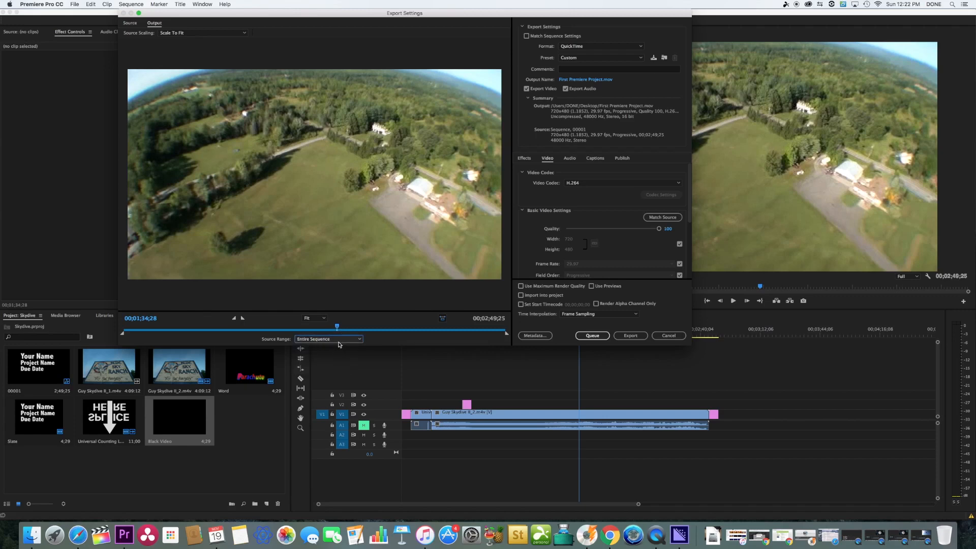
click(625, 336)
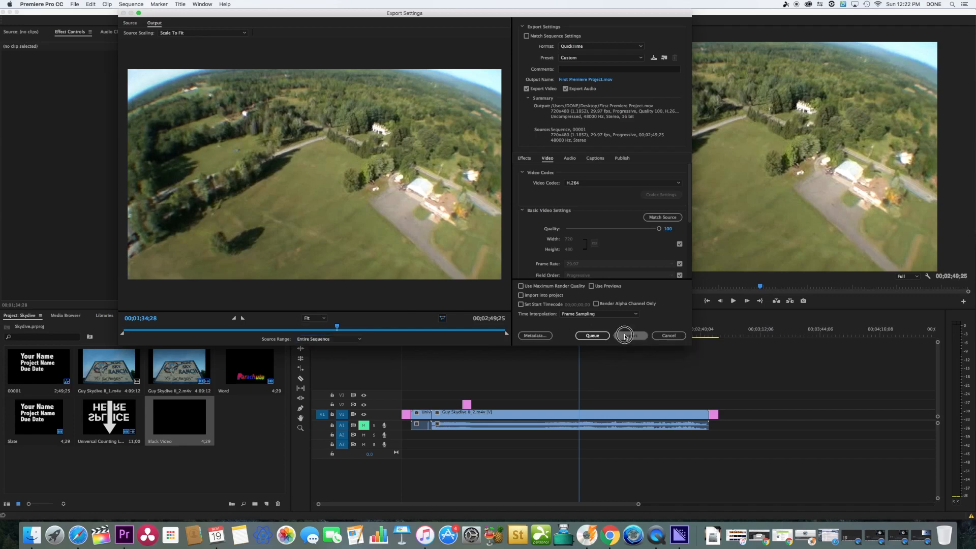